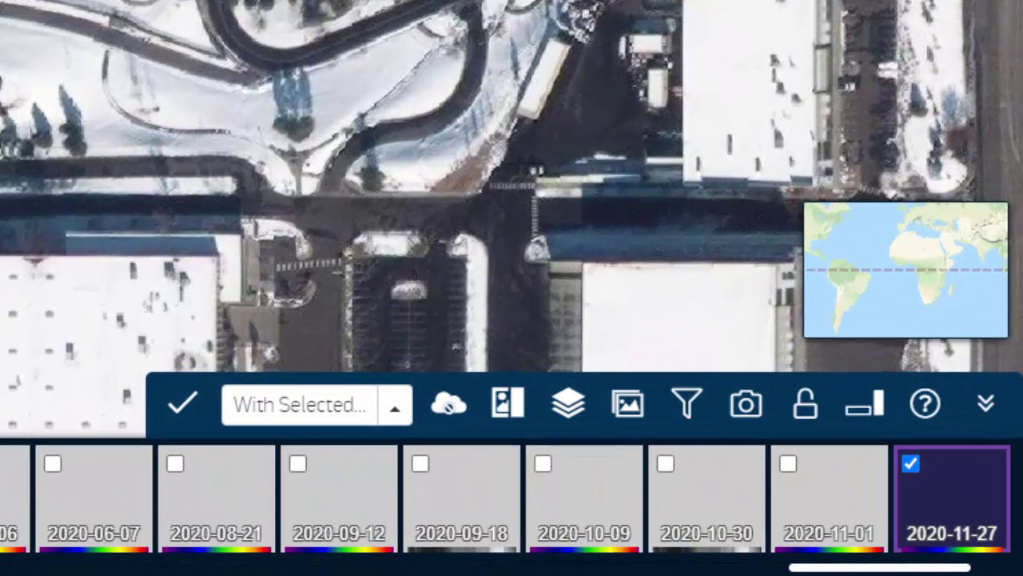
Collapse and restore the thumbnail strip, then switch the image carousel to vertical orientation.
left_click(998, 406)
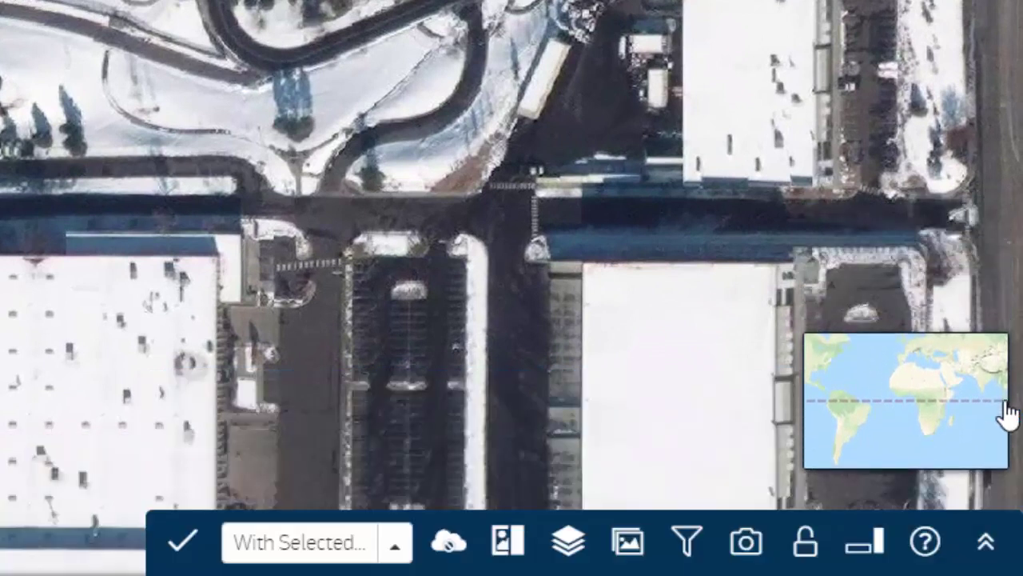
left_click(985, 542)
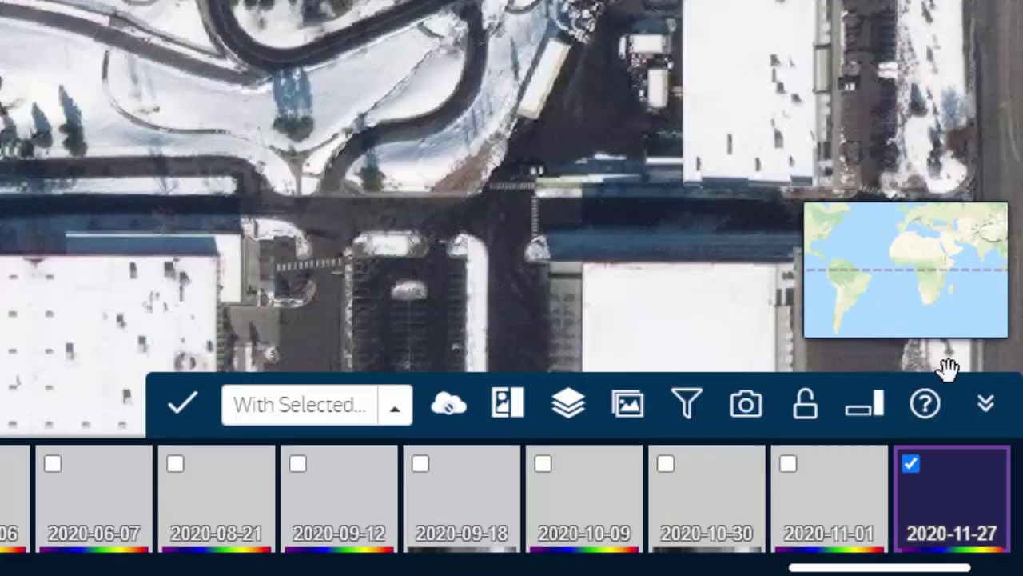
left_click(877, 407)
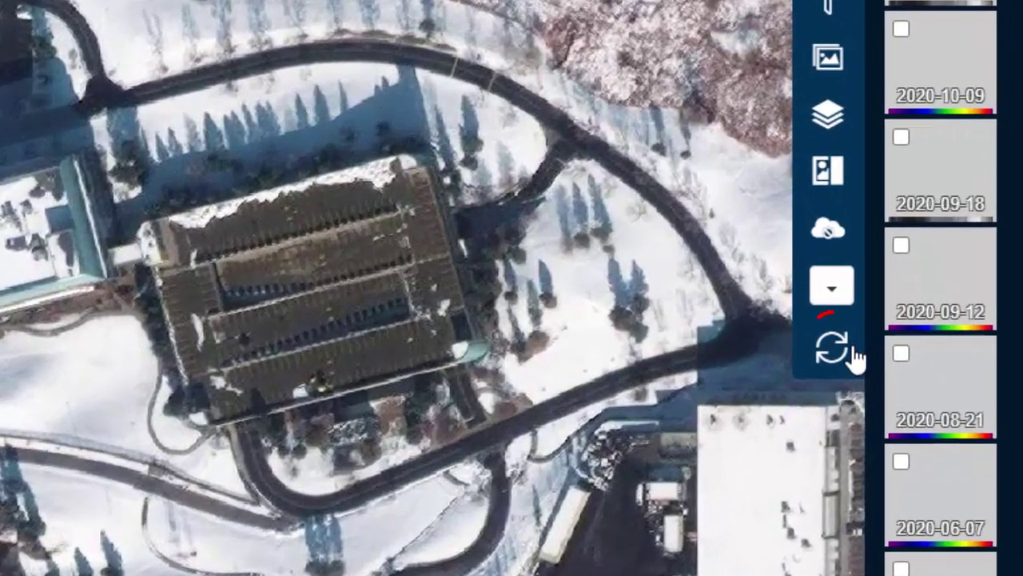
mouse_move(953, 313)
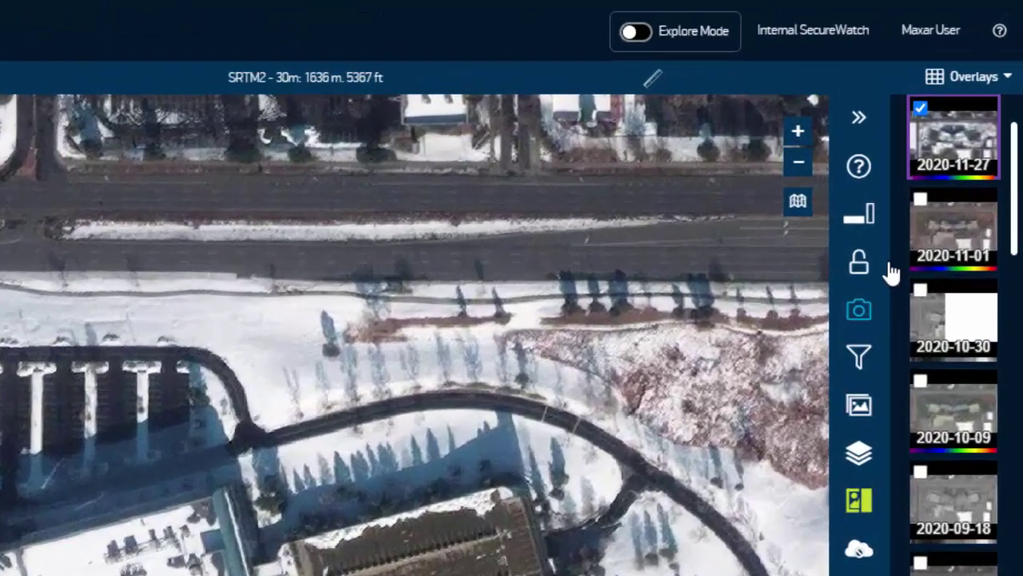
mouse_move(974, 97)
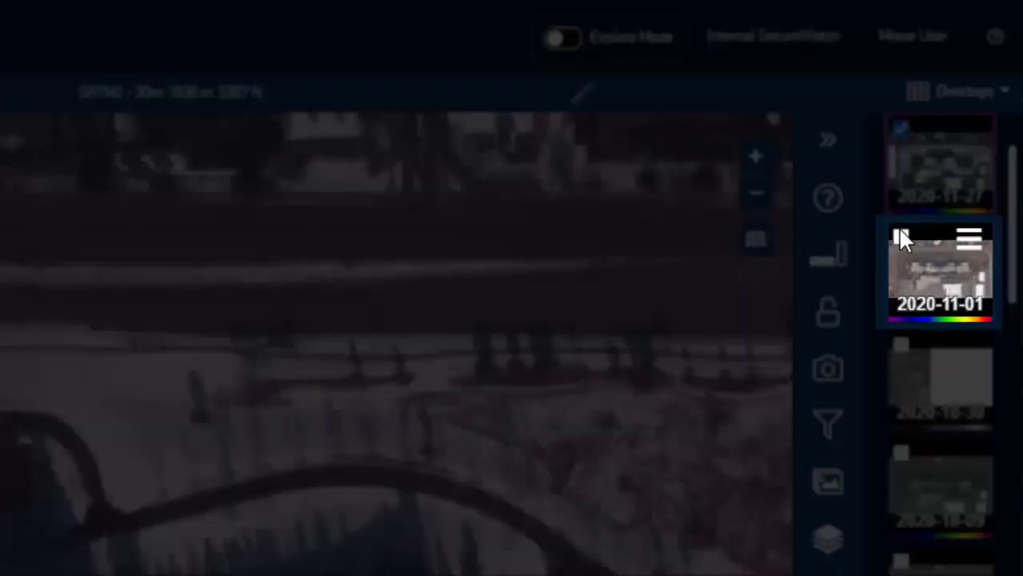
left_click(901, 237)
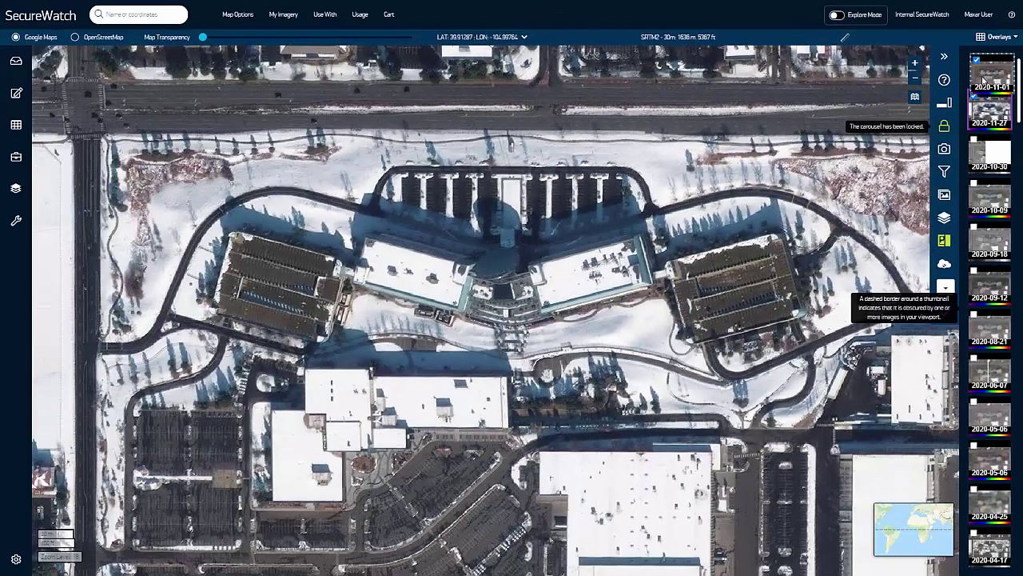
mouse_move(991, 68)
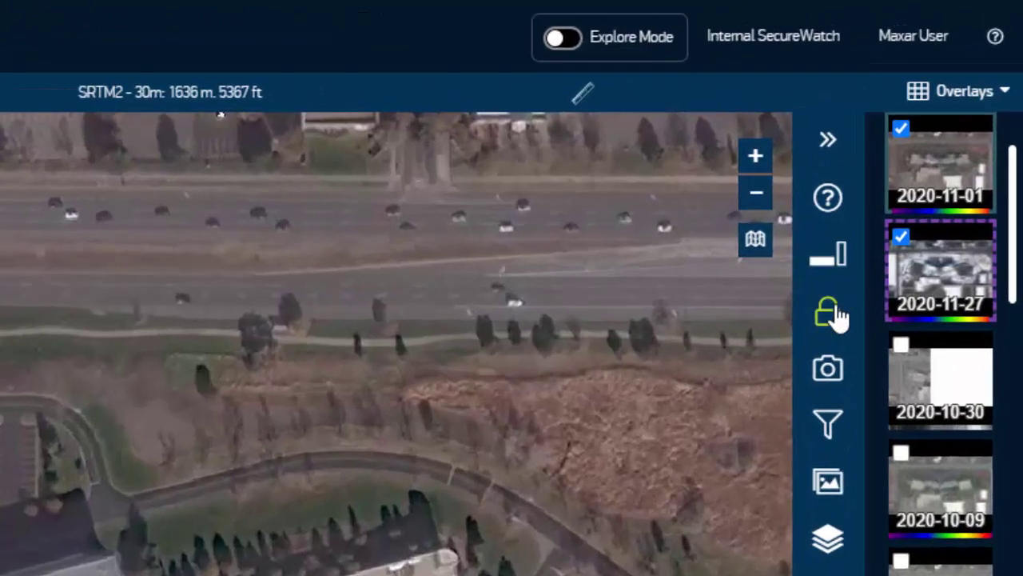
left_click(945, 127)
left_click(831, 313)
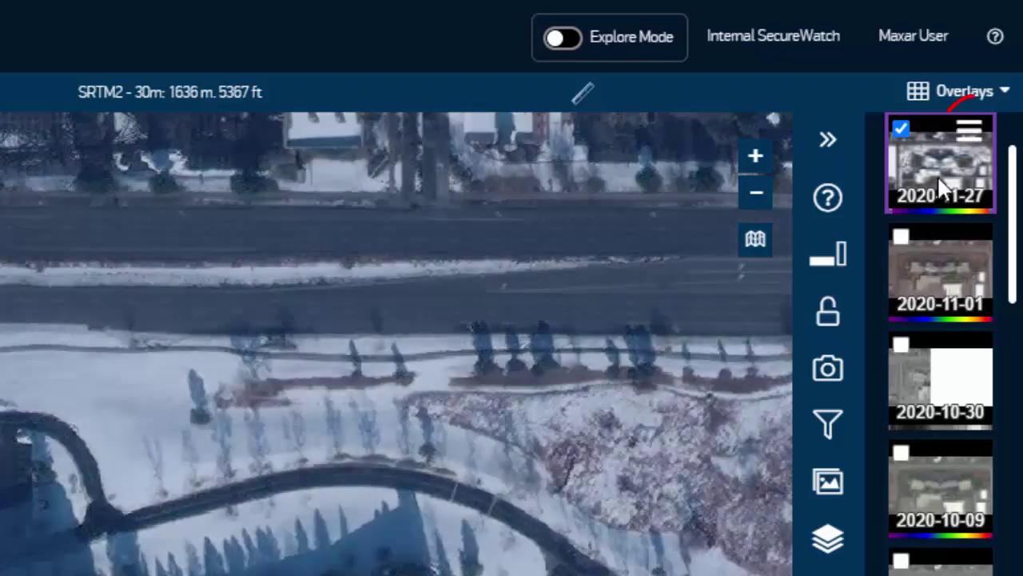
left_click(972, 131)
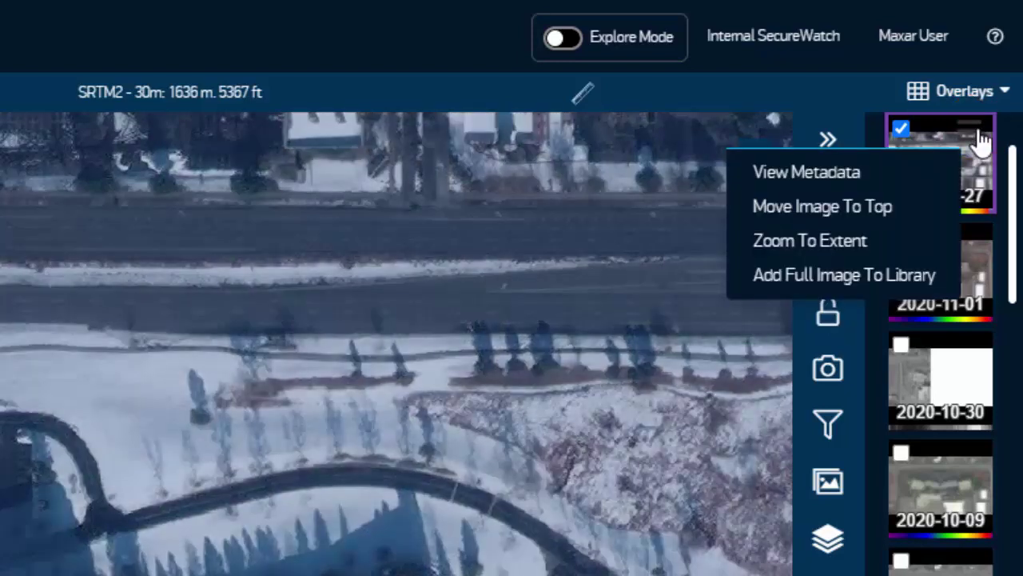
left_click(891, 174)
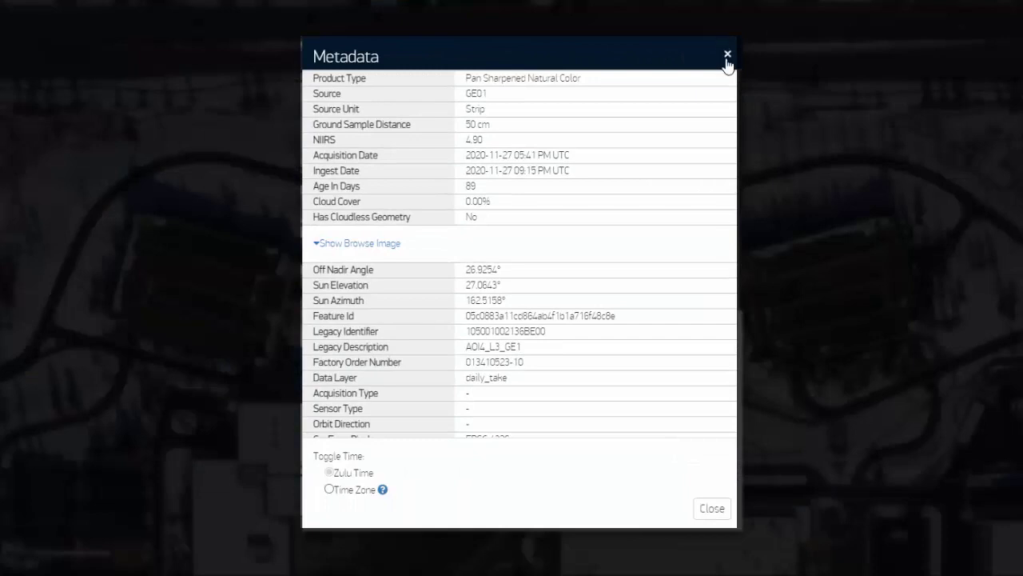
left_click(728, 66)
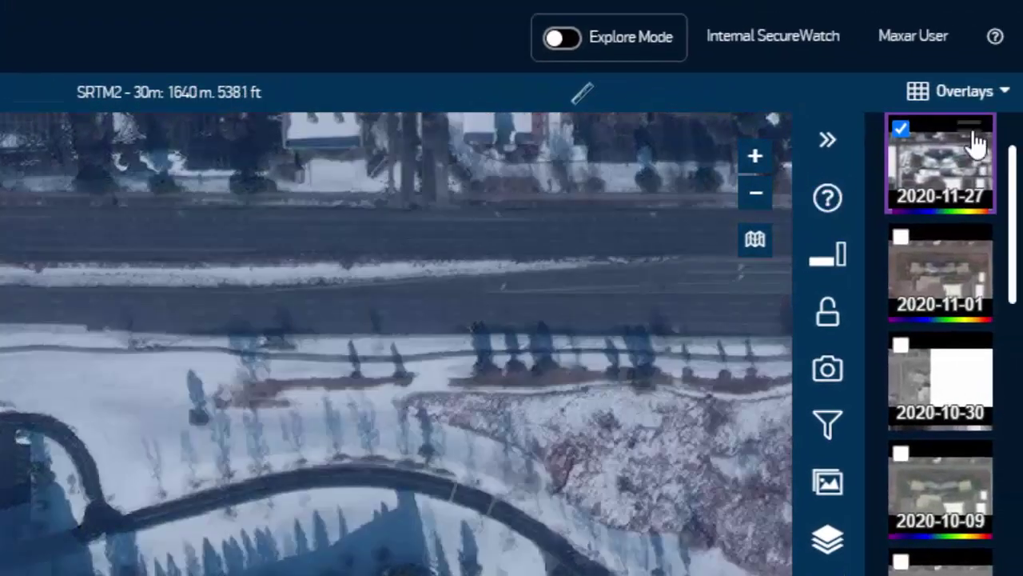
left_click(974, 134)
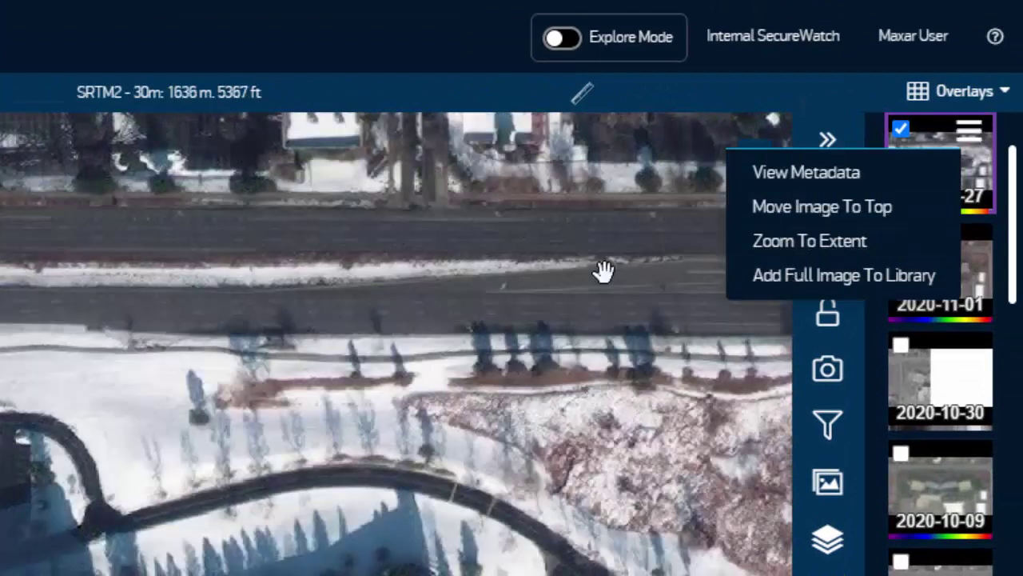
left_click(610, 291)
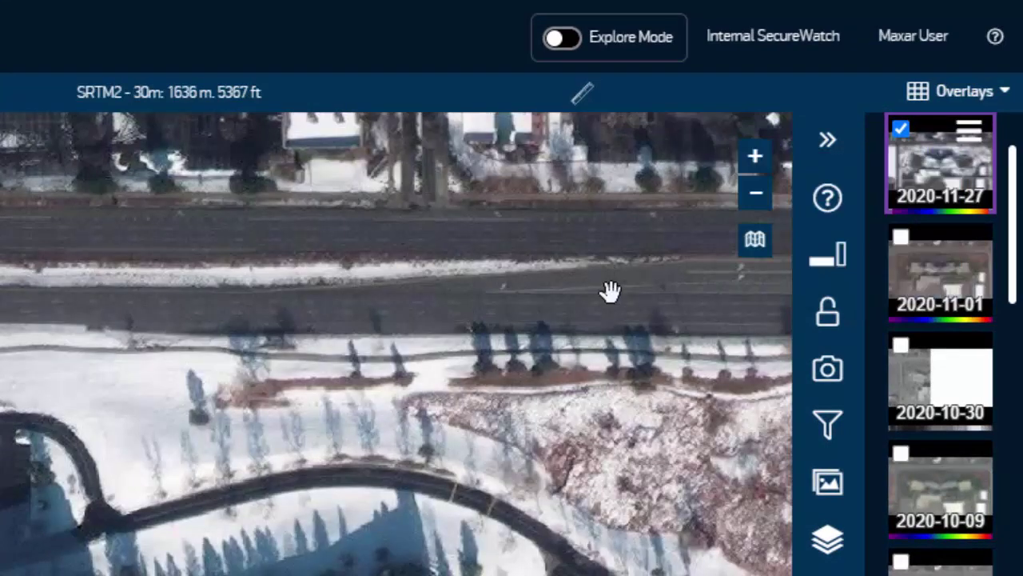
left_click(830, 385)
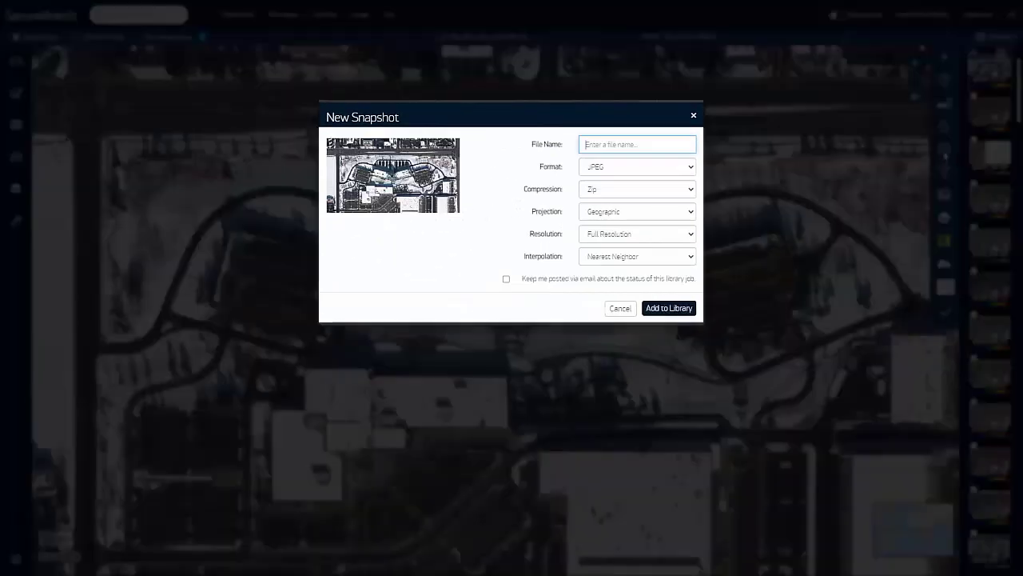
left_click(694, 115)
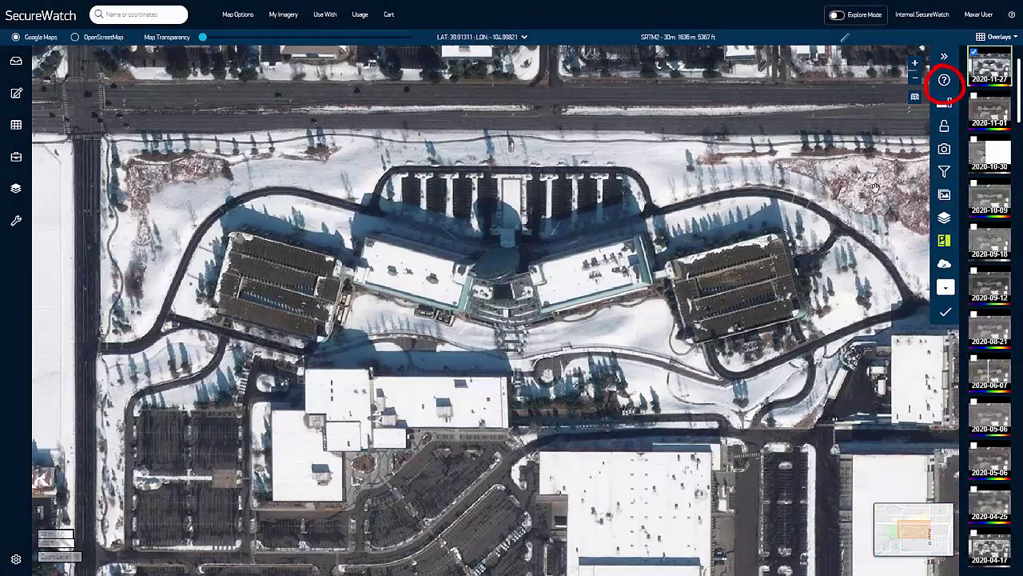
left_click(944, 81)
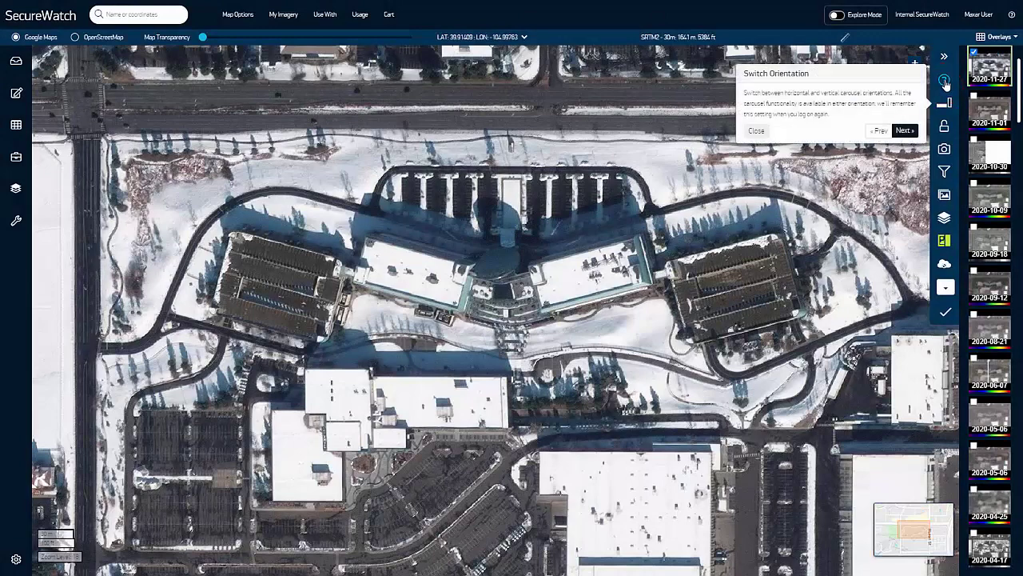
left_click(758, 133)
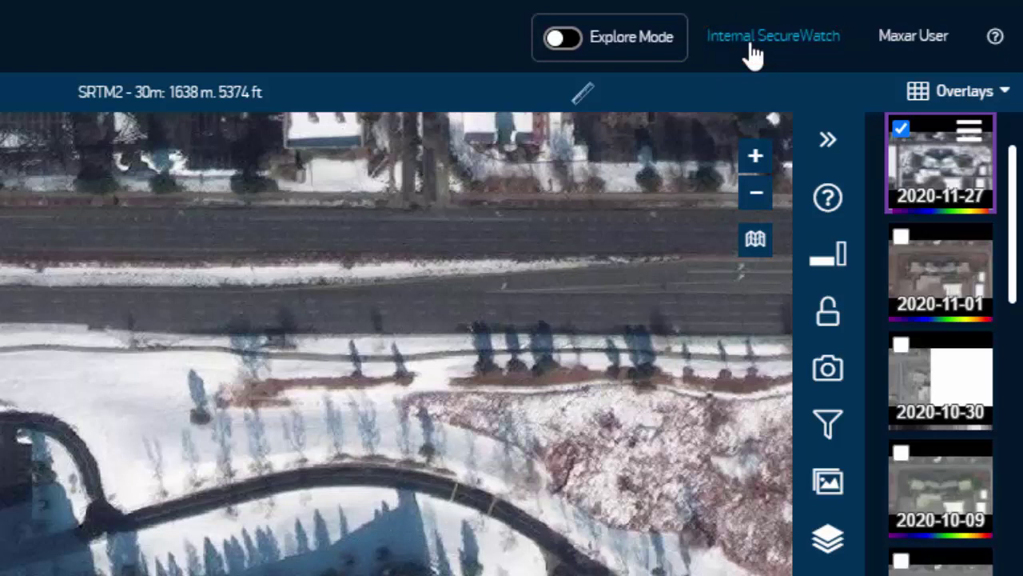
Try the Internal Basemaps and Internal FirstLook environments, then settle on Internal SecureWatch.
left_click(748, 44)
left_click(756, 94)
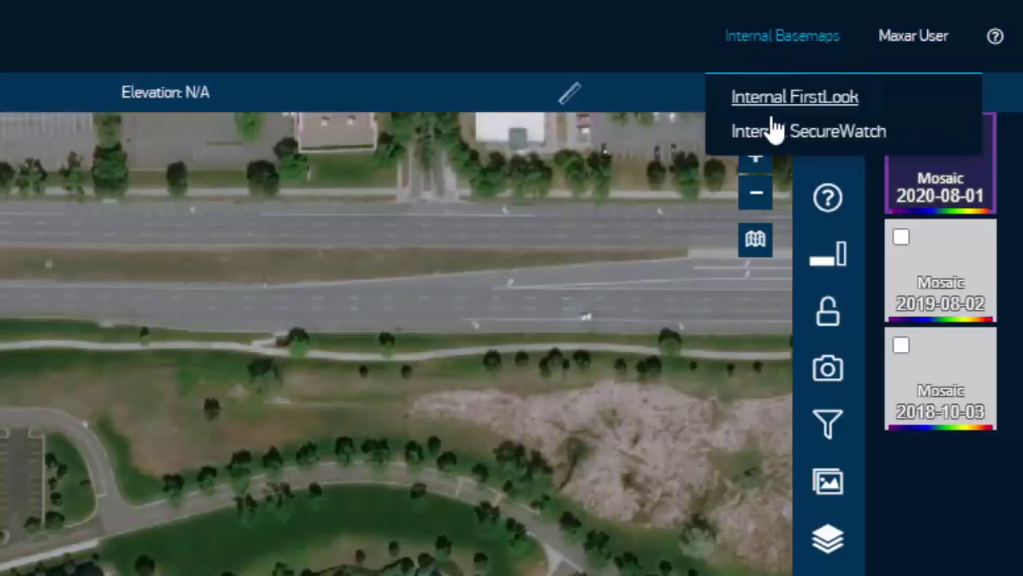
left_click(766, 112)
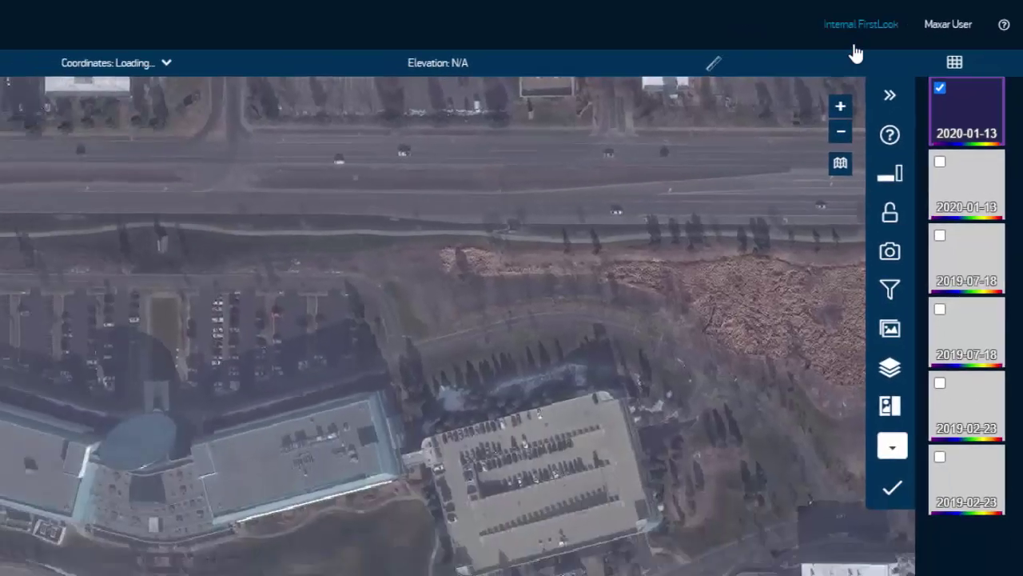
left_click(786, 35)
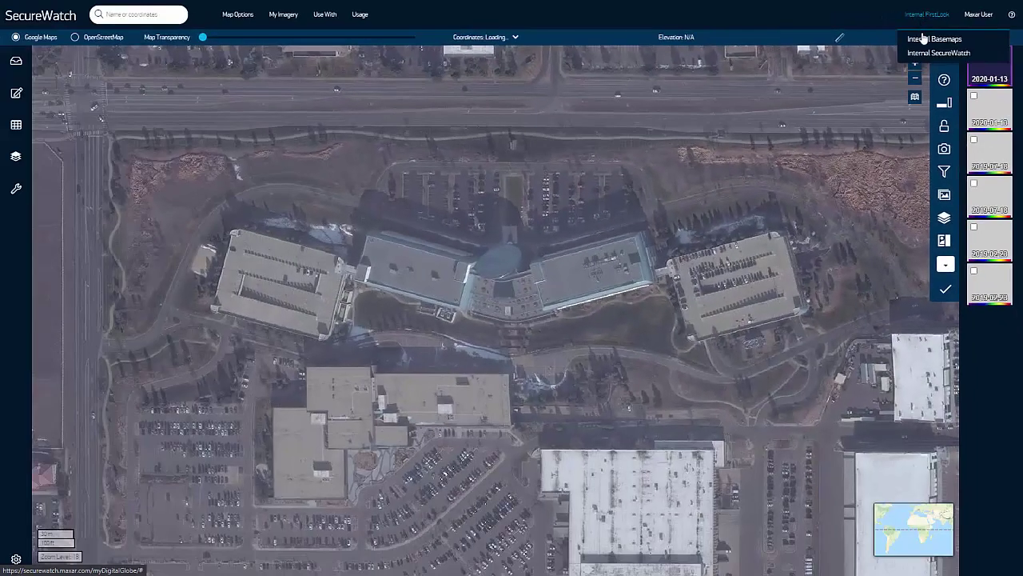
left_click(924, 53)
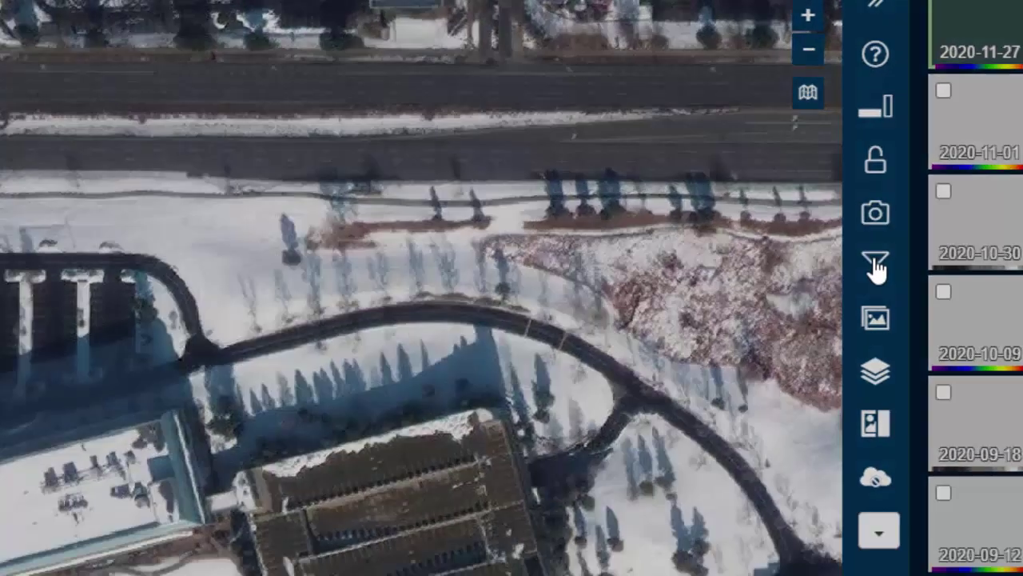
Open the imagery Filters and close them unchanged, then show the imagery-source choices.
left_click(877, 270)
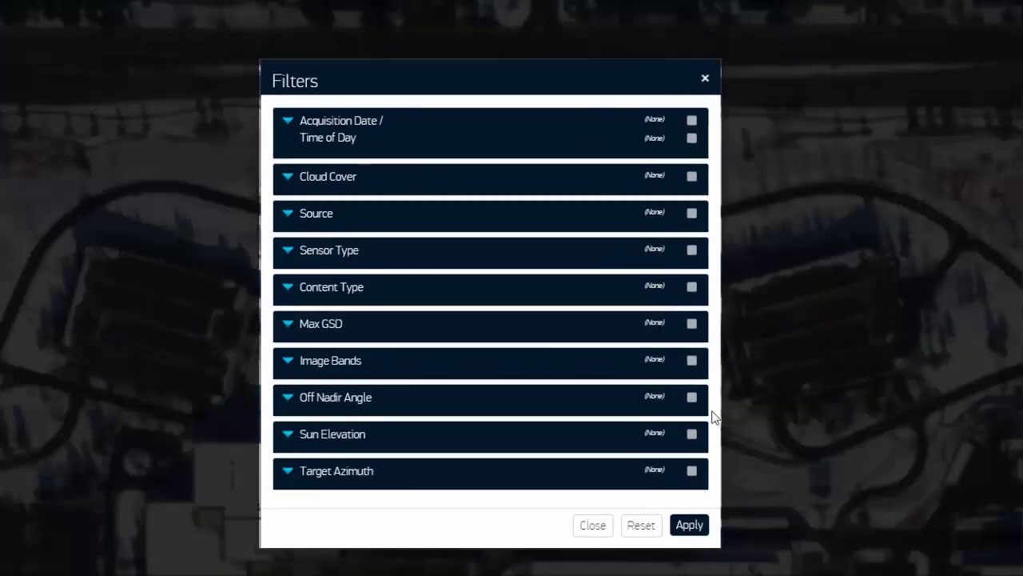
left_click(592, 526)
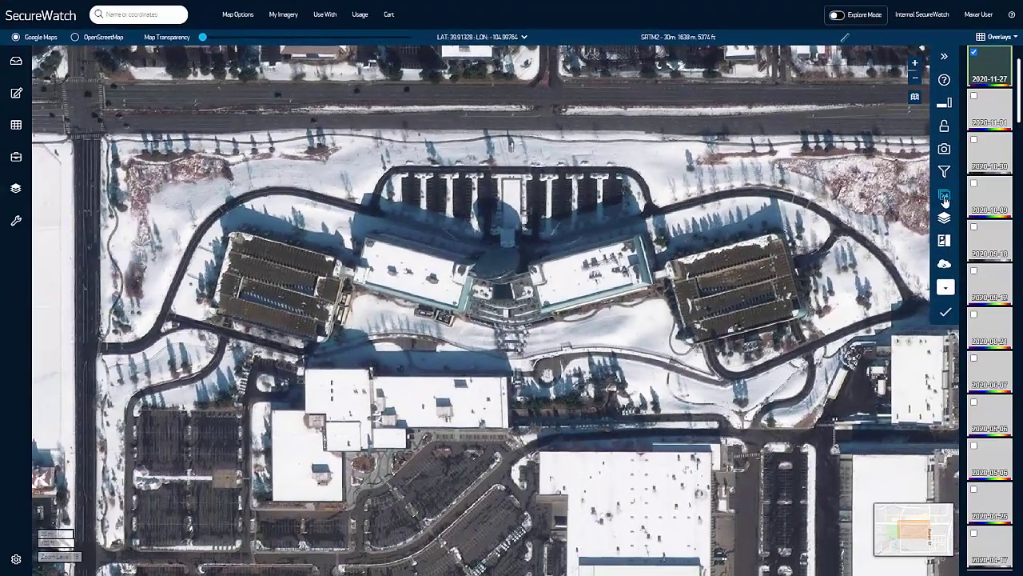
left_click(938, 198)
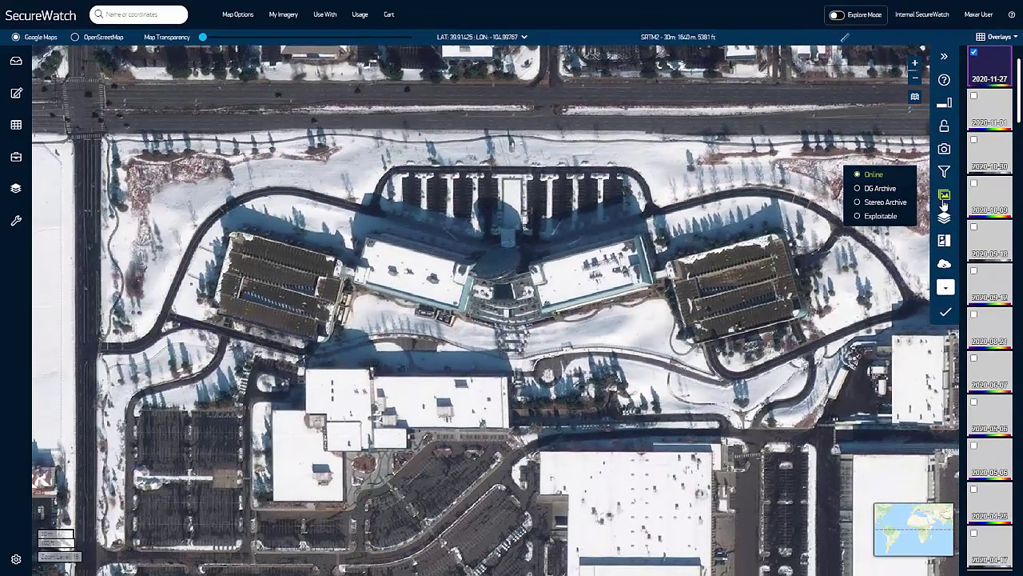
Switch the imagery source to DG Archive and confirm it to load archive captures.
left_click(881, 189)
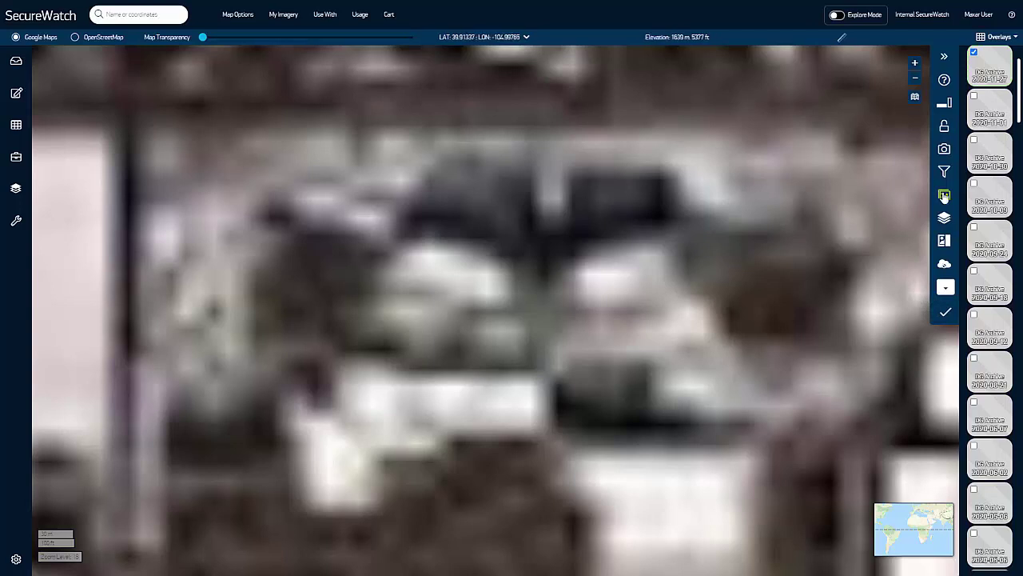
left_click(944, 195)
left_click(881, 216)
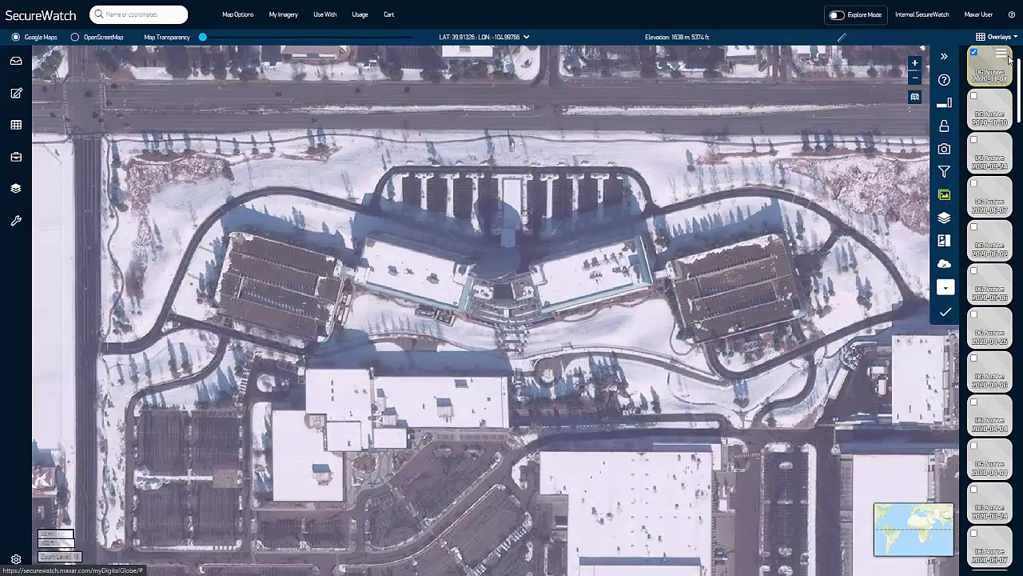
Check the newest archive image's options, then set the imagery source back to Online.
left_click(1006, 56)
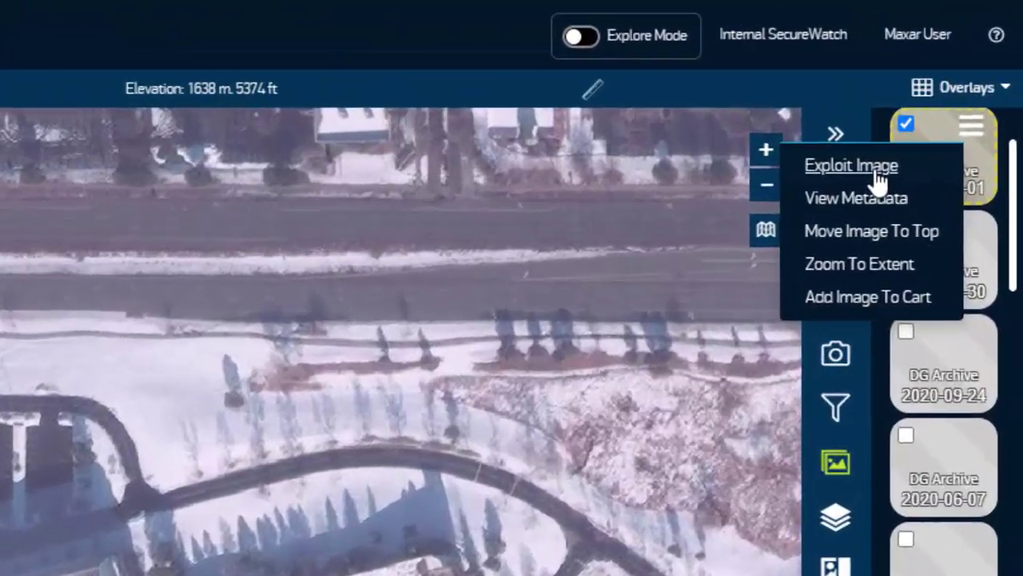
left_click(836, 462)
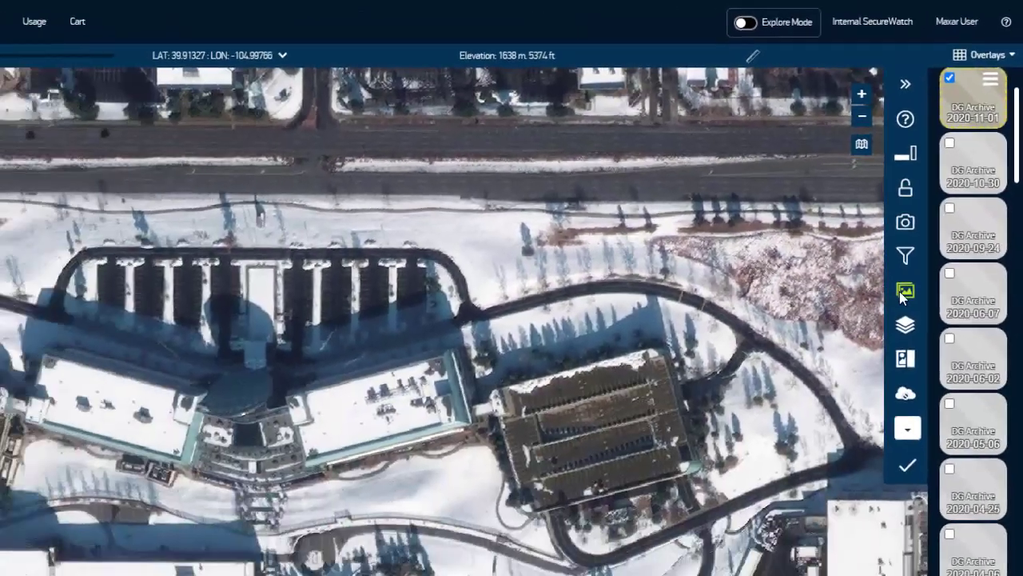
mouse_move(903, 293)
left_click(803, 259)
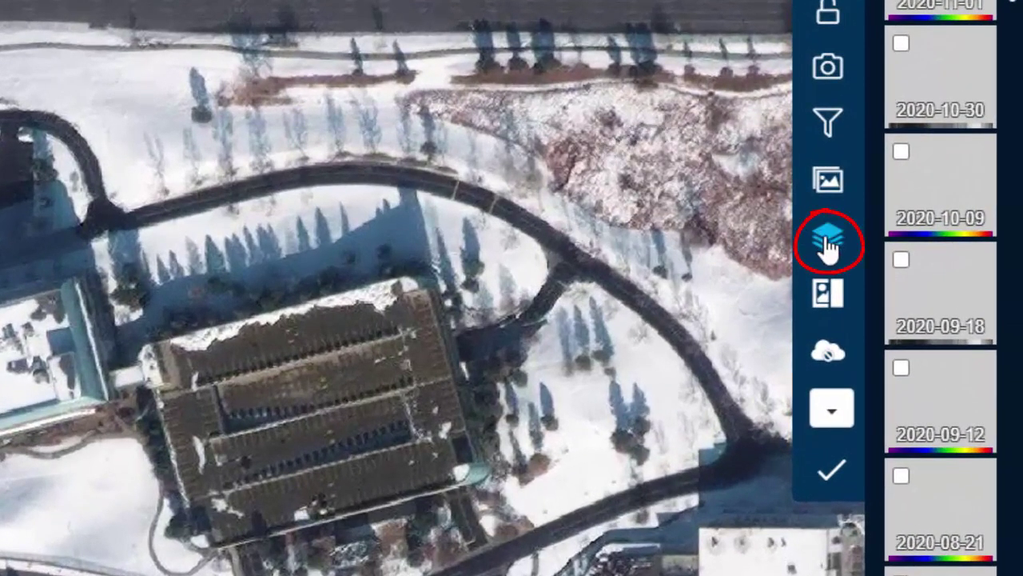
Apply the Most Recent stacking profile from the layers settings.
left_click(828, 244)
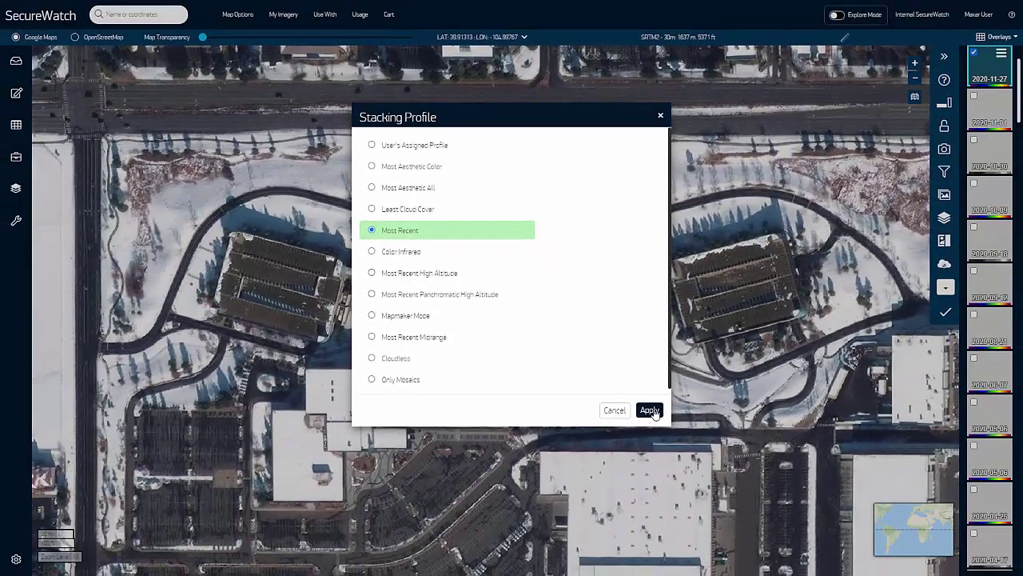
left_click(652, 411)
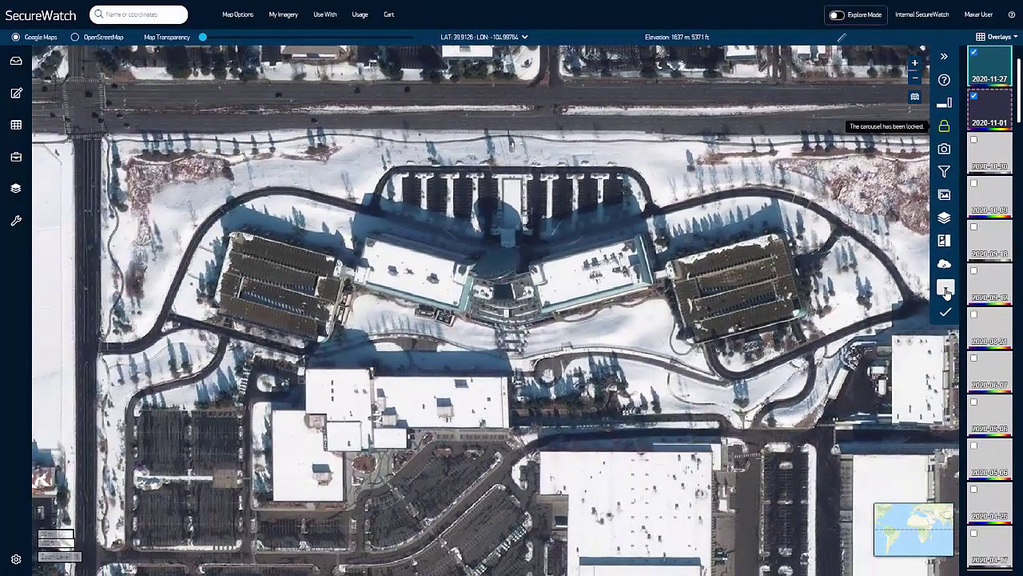
left_click(946, 292)
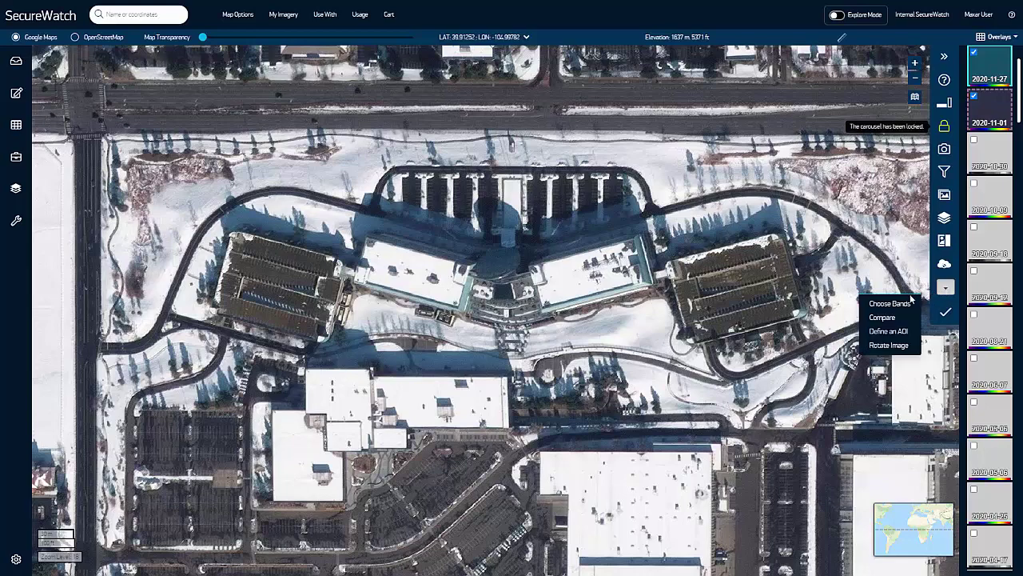
left_click(890, 327)
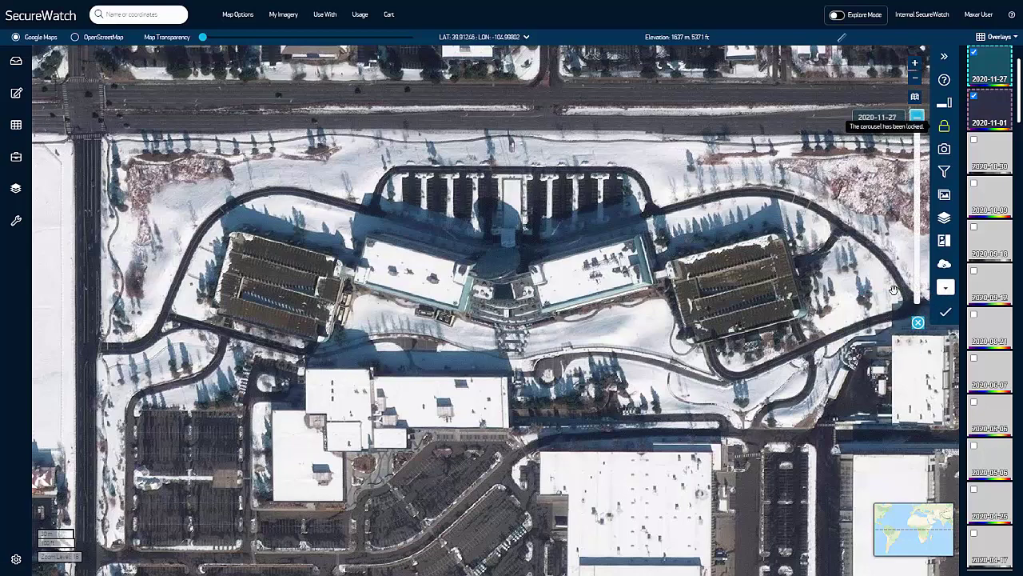
left_click(917, 211)
left_click_drag(919, 215, 918, 117)
left_click(944, 288)
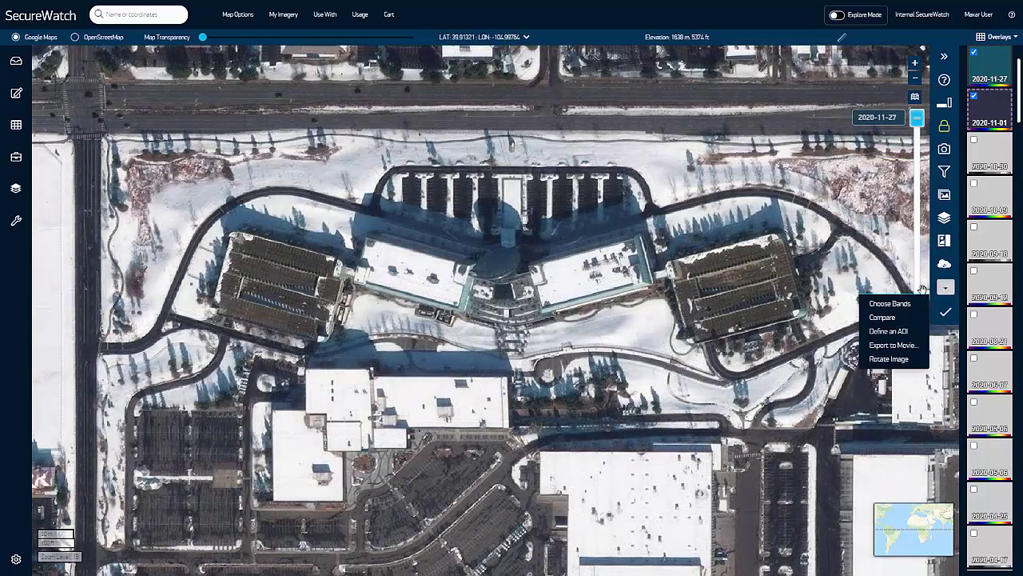
left_click(897, 361)
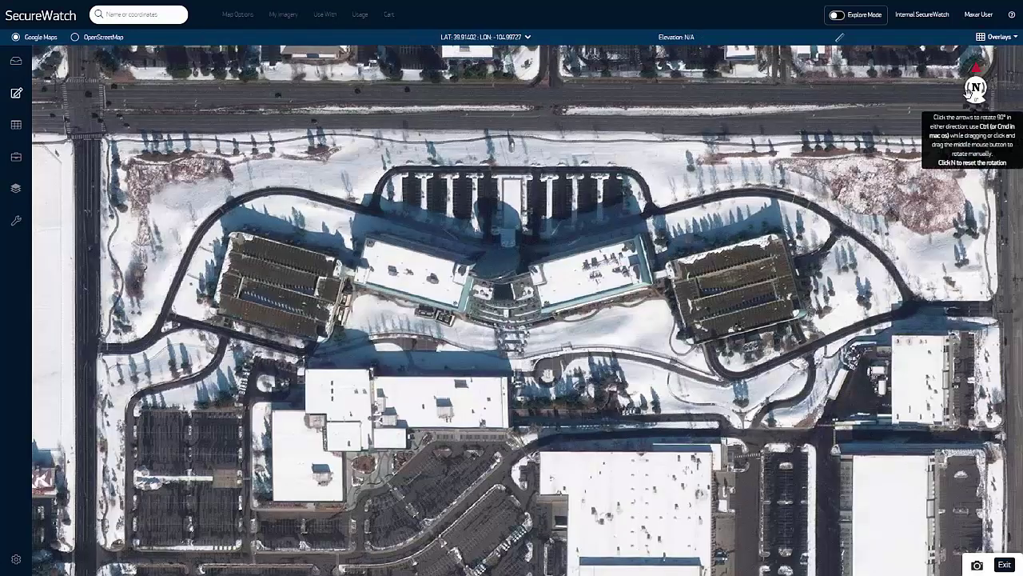
left_click(1004, 565)
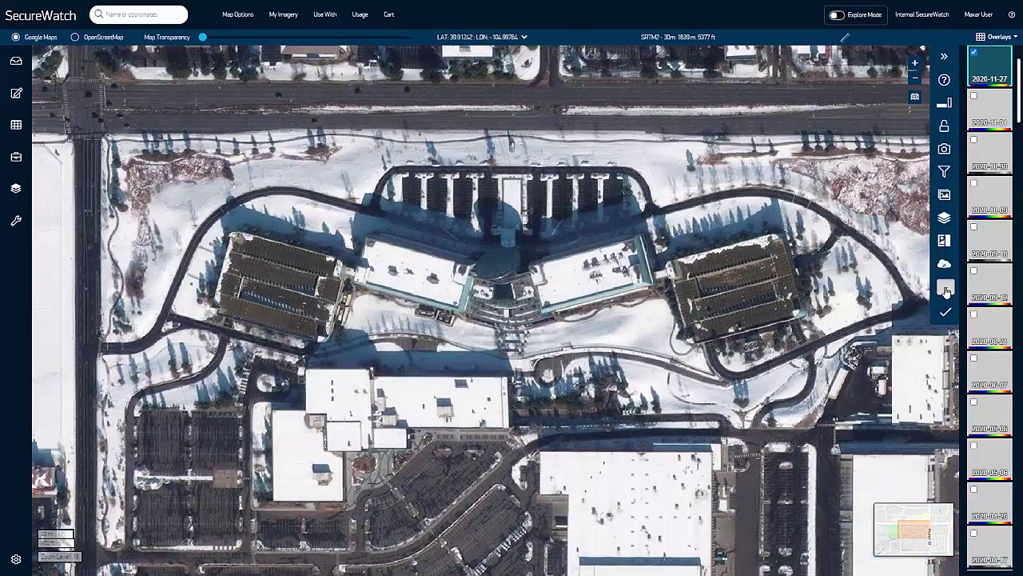
Choose Define an AOI from the extra image tools to outline an area of interest.
left_click(946, 290)
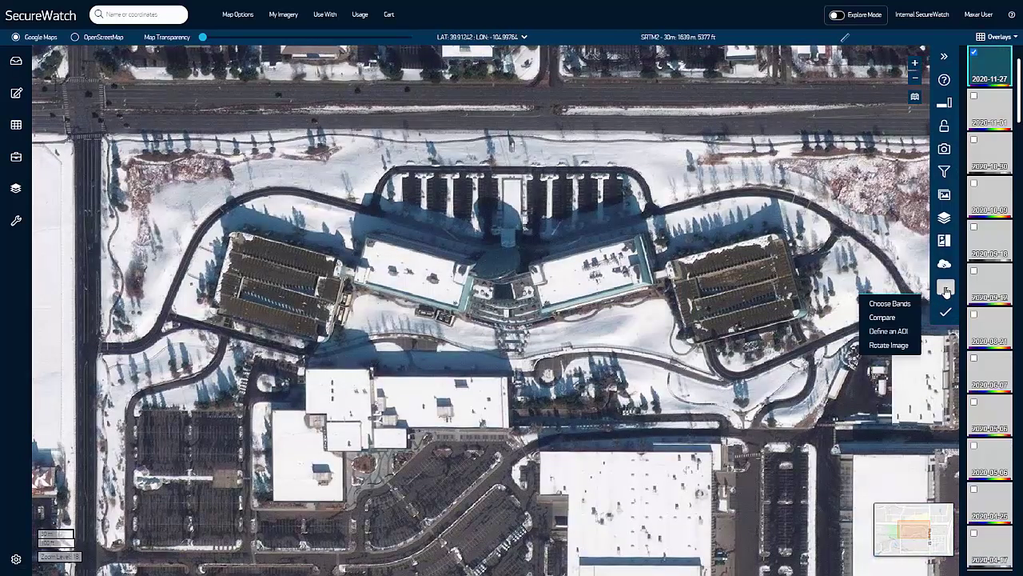
left_click(889, 332)
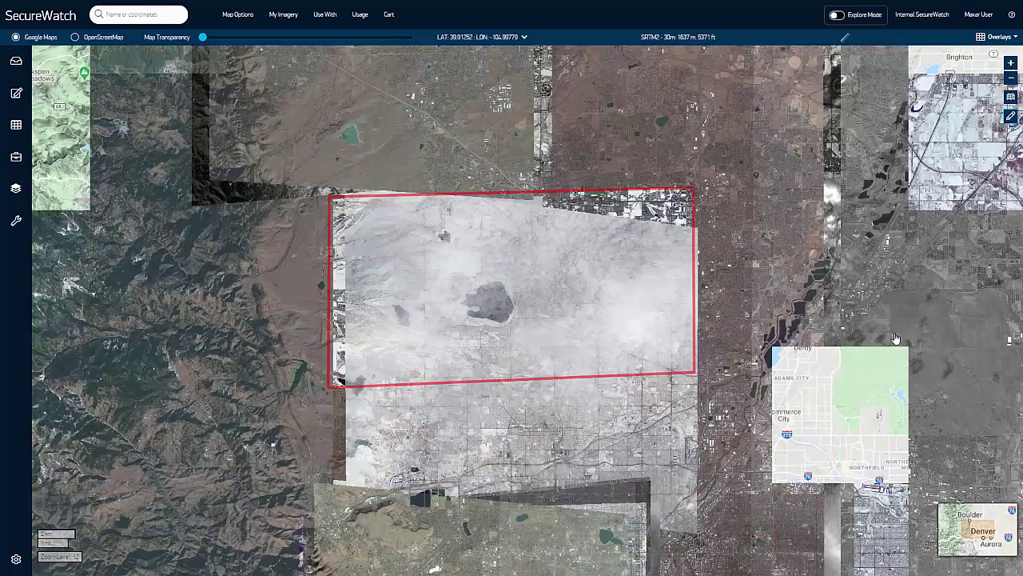